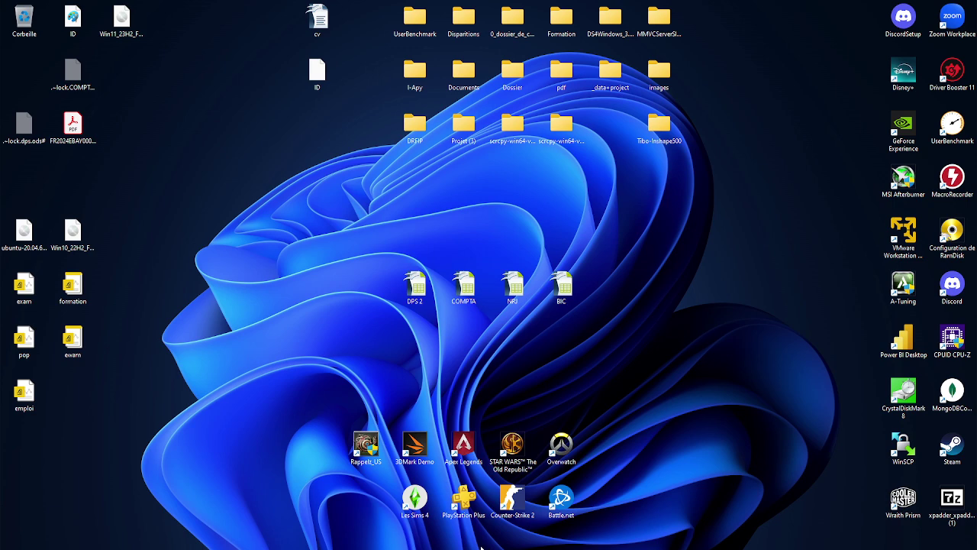
Open Paint with a blank canvas
mouse_move(478, 544)
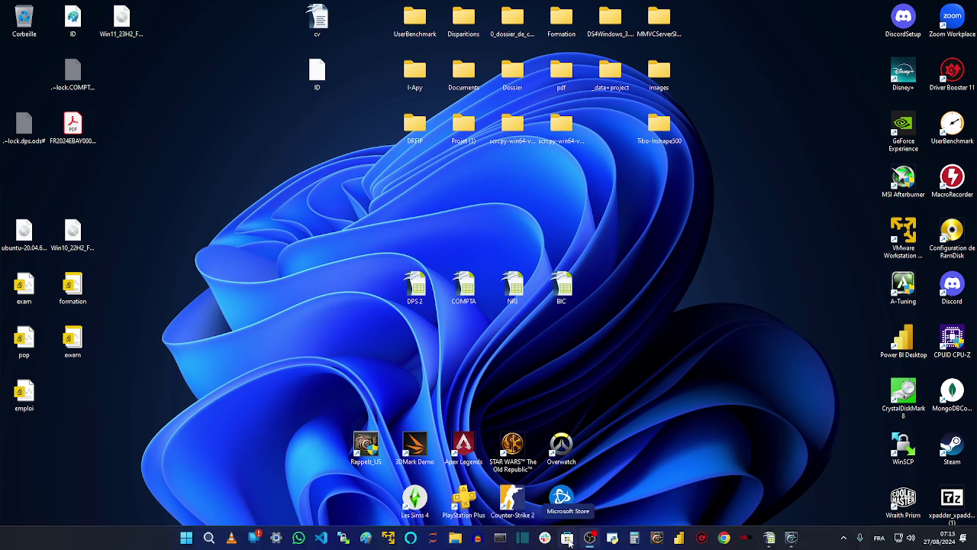
click(367, 539)
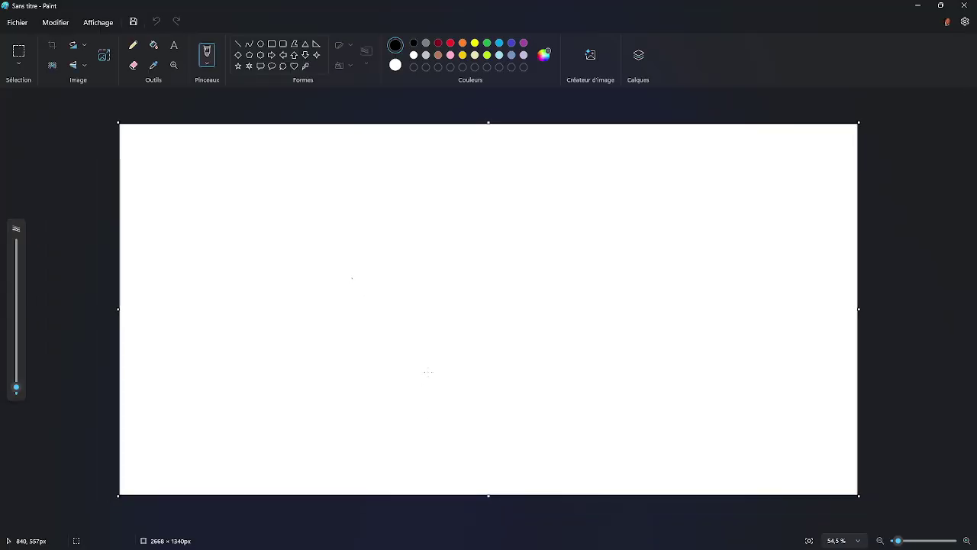
key(alt+Tab)
key(Tab)
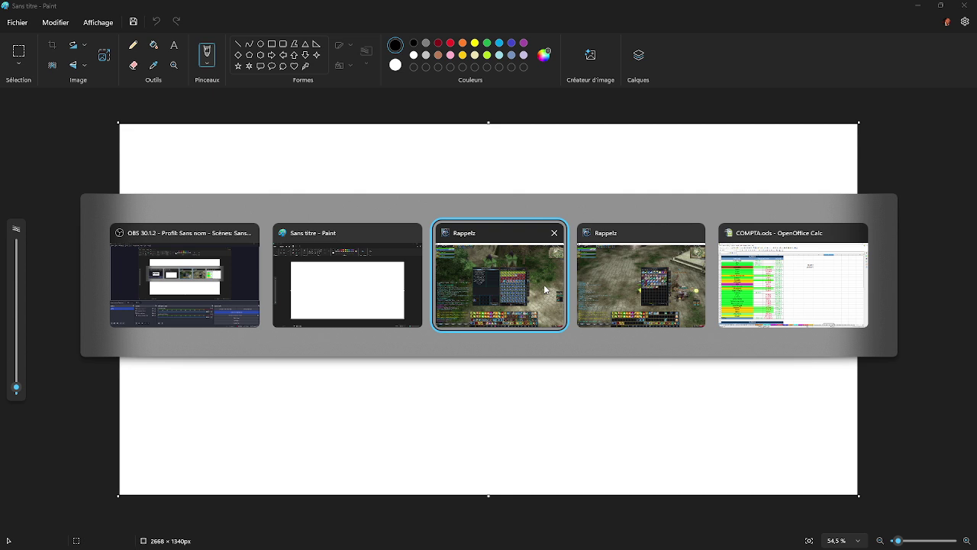
key(alt+Tab)
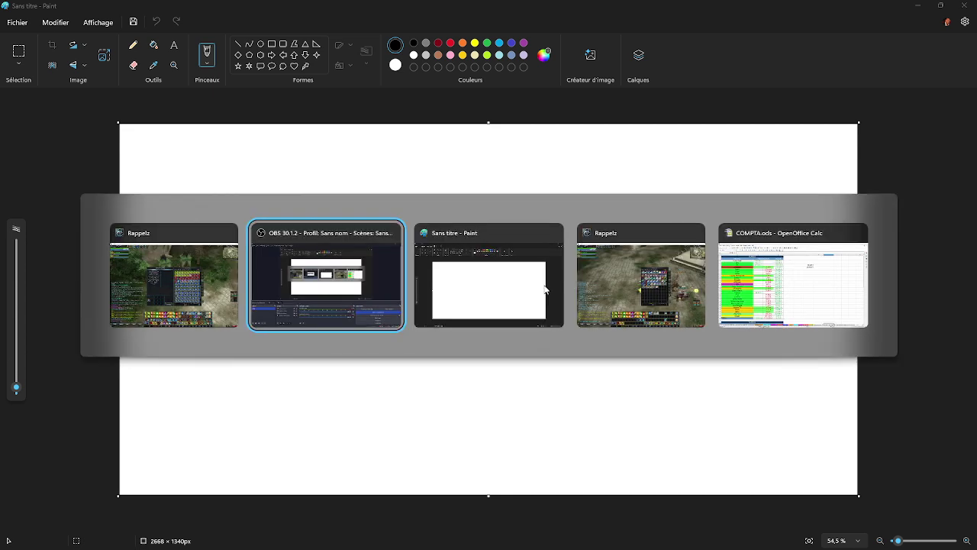
key(Escape)
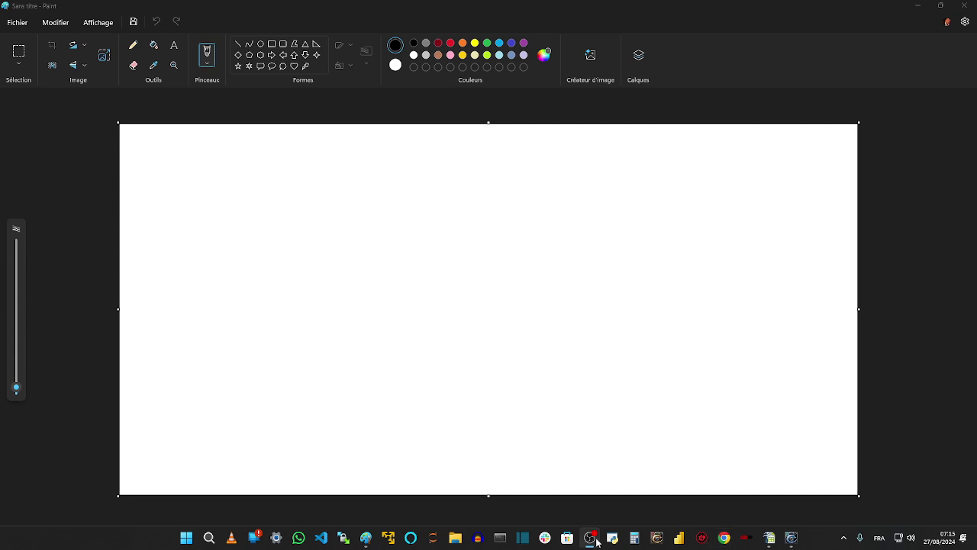
Open Chrome for source pictures, and paste the photo of two blonde women near the Paint canvas's upper-left corner, about 291 × 177 px
click(725, 539)
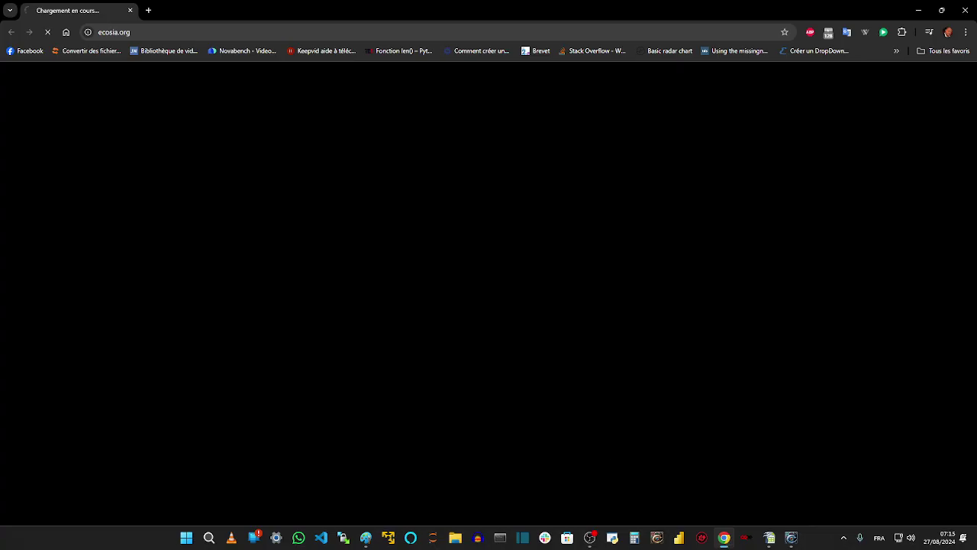
key(alt+Tab)
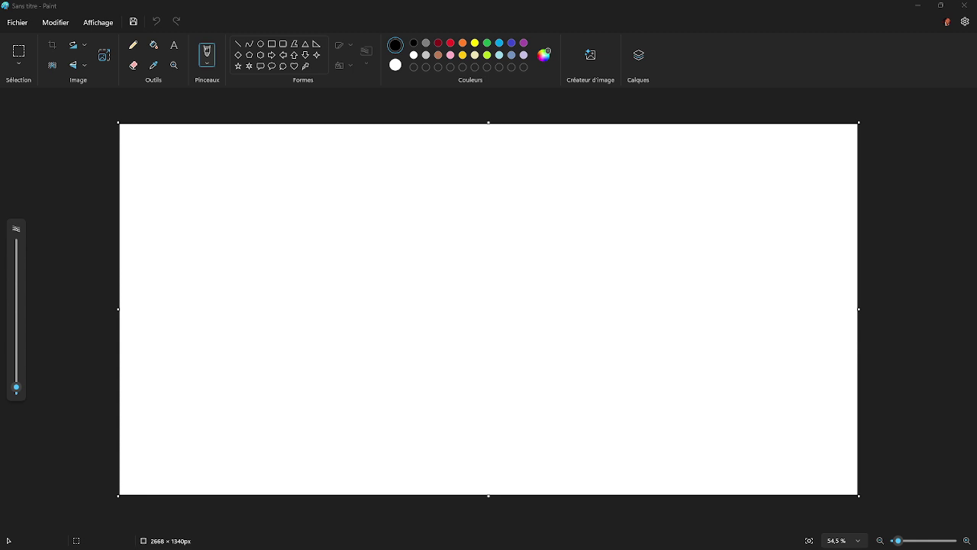
click(298, 198)
key(ctrl+v)
drag(206, 147, 249, 174)
drag(295, 222, 244, 198)
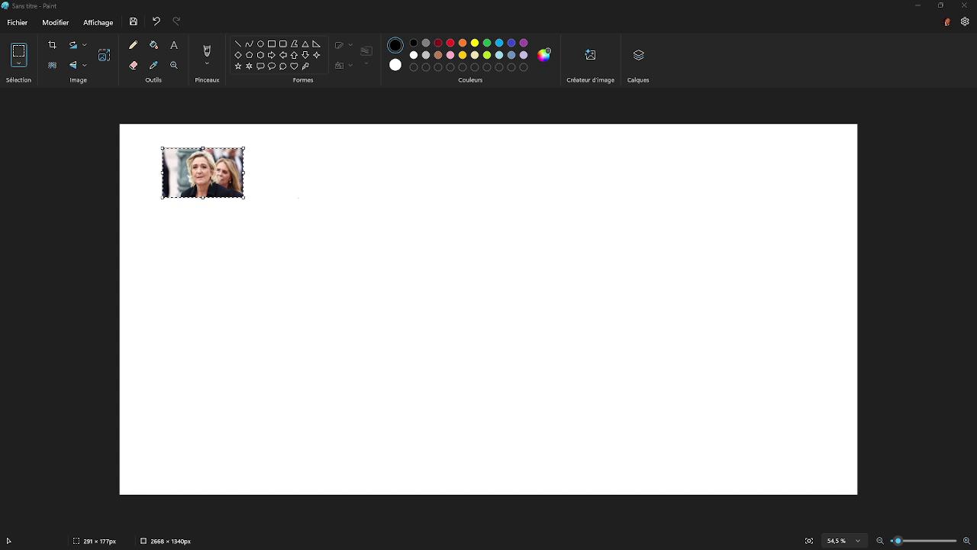
Paste the photo of the man with glasses directly beside the first photo, scaled to about 227 × 266 px
click(343, 249)
key(ctrl+v)
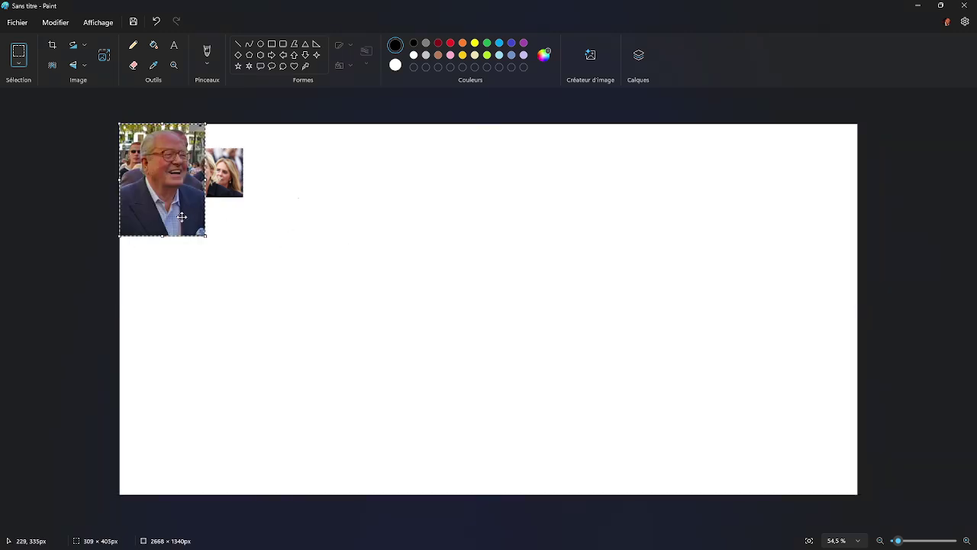
drag(184, 220, 302, 211)
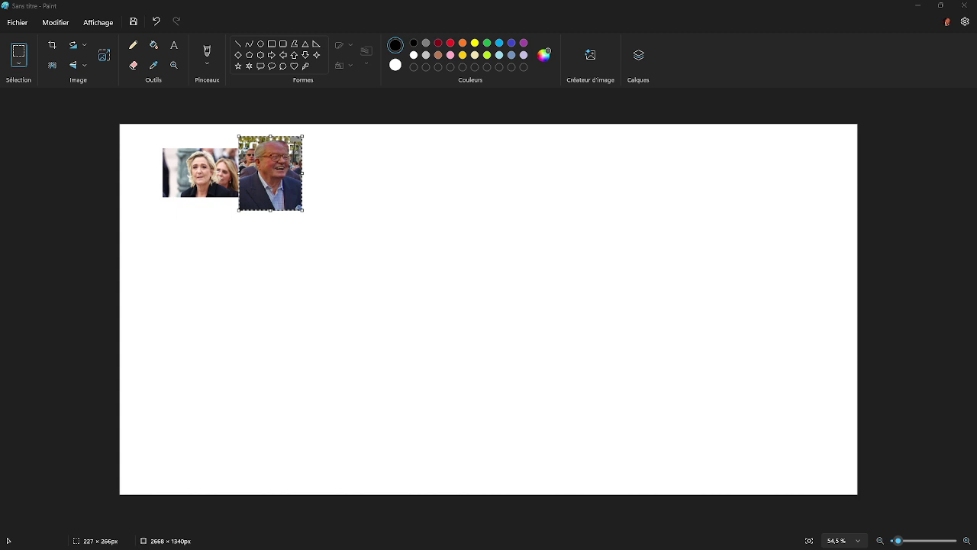
Paste the three-column checklist image and place it below the two portrait photos
click(436, 319)
key(ctrl+v)
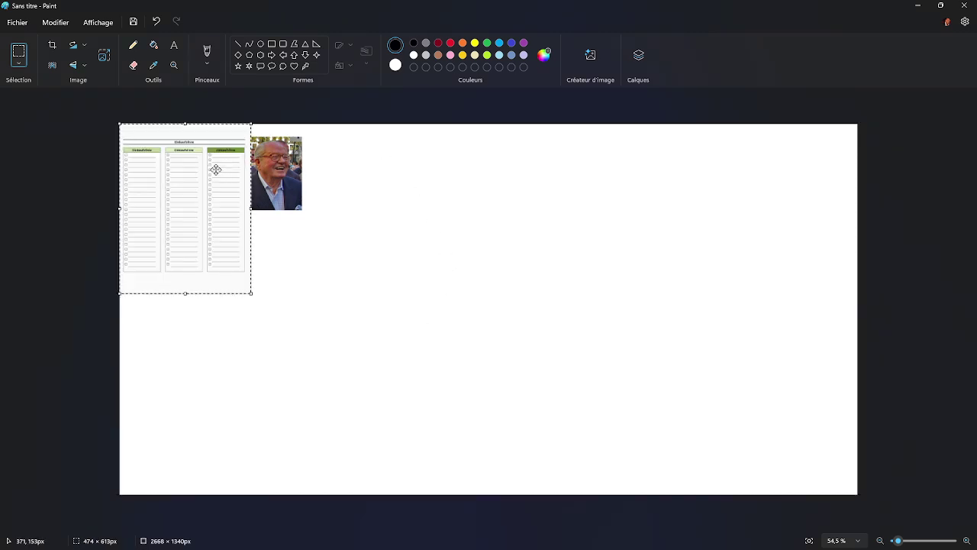
drag(217, 170, 260, 267)
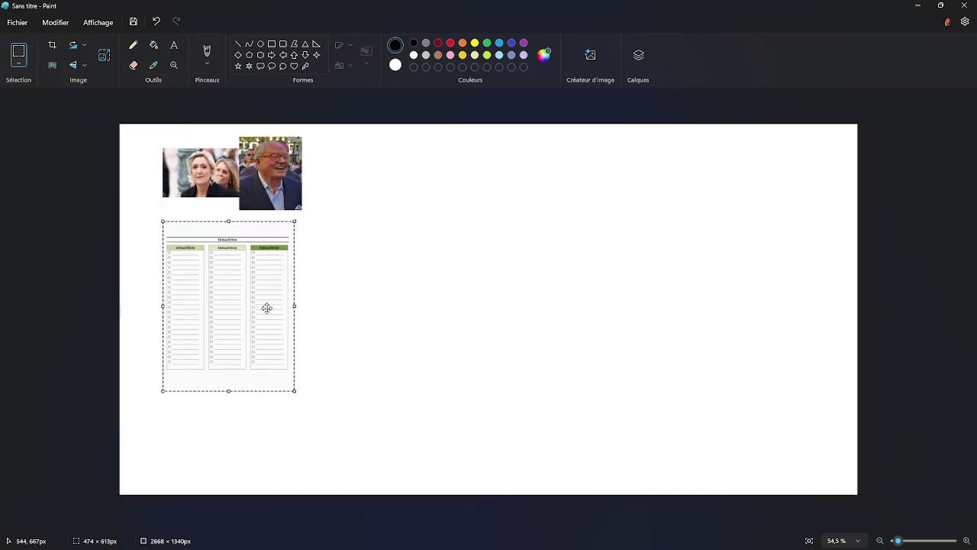
Paste the photo of pills and a syringe and place it to the right of the portraits, level with them
click(371, 277)
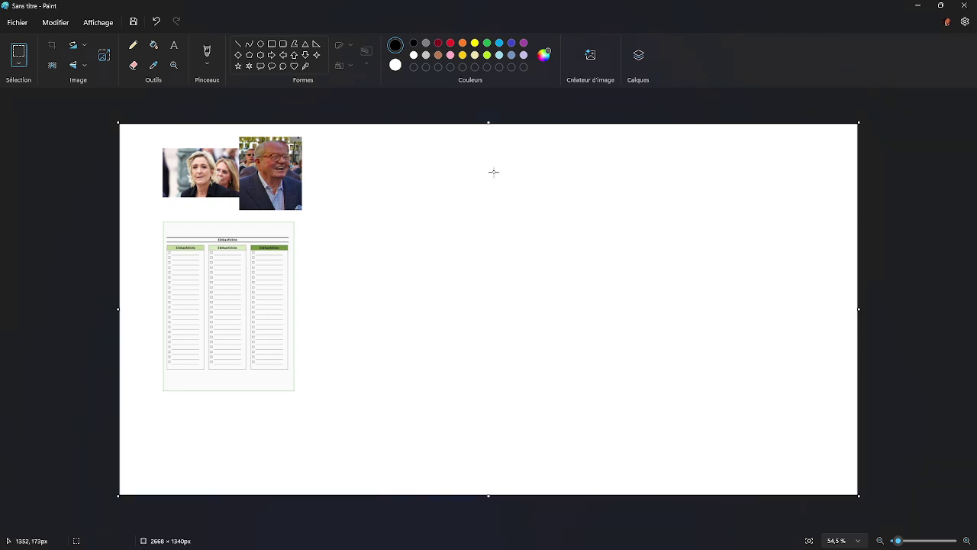
key(ctrl+v)
mouse_move(191, 145)
mouse_down()
mouse_move(216, 156)
mouse_move(432, 156)
mouse_up()
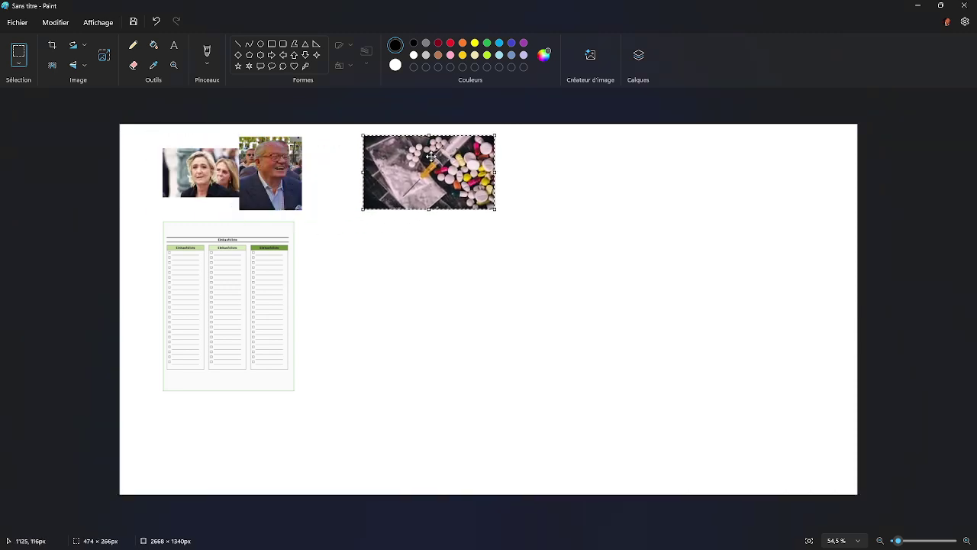
Paste the sugar cane plantation illustration and place it directly below the photo of pills
key(alt+Tab)
click(371, 419)
key(ctrl+v)
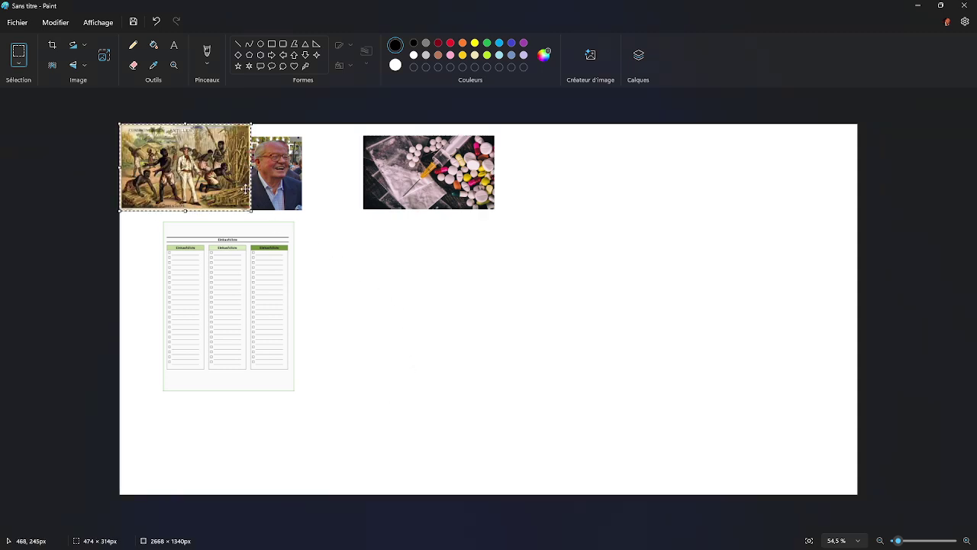
mouse_move(216, 178)
mouse_down()
mouse_move(367, 271)
mouse_move(456, 278)
mouse_up()
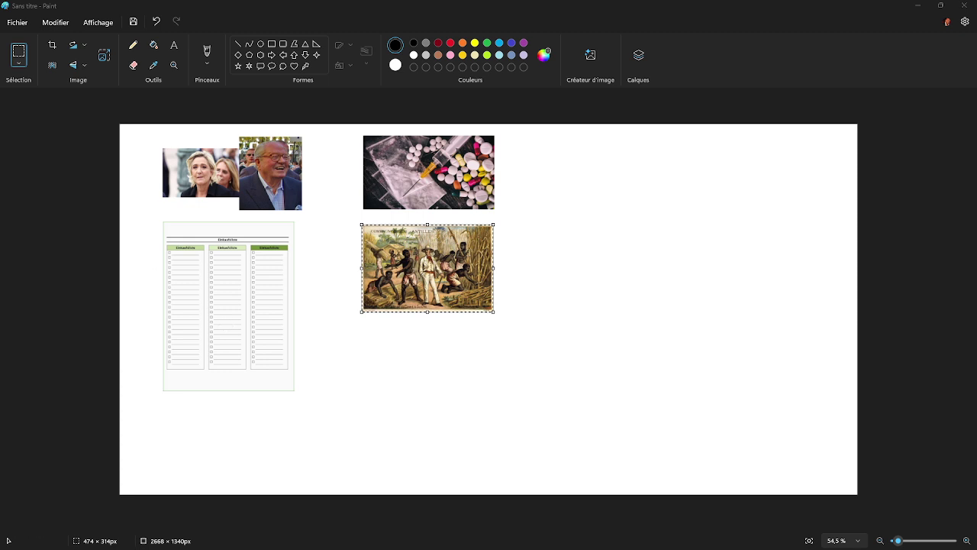
Paste the photo of hands holding euro banknotes and place it against the right edge of the pills photo
click(526, 159)
key(ctrl+v)
drag(220, 167, 560, 170)
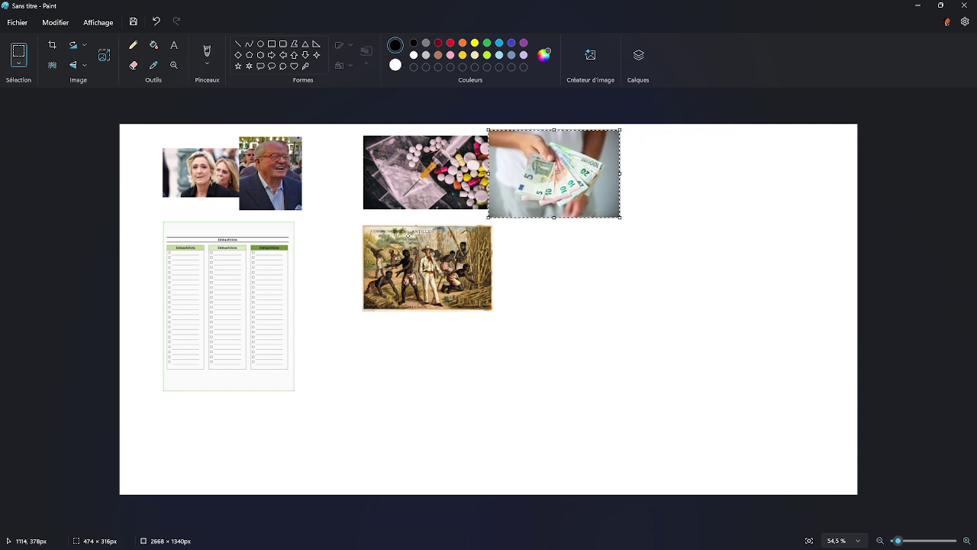
Draw a black oval of about 696 × 704 px around the checklist image
click(260, 44)
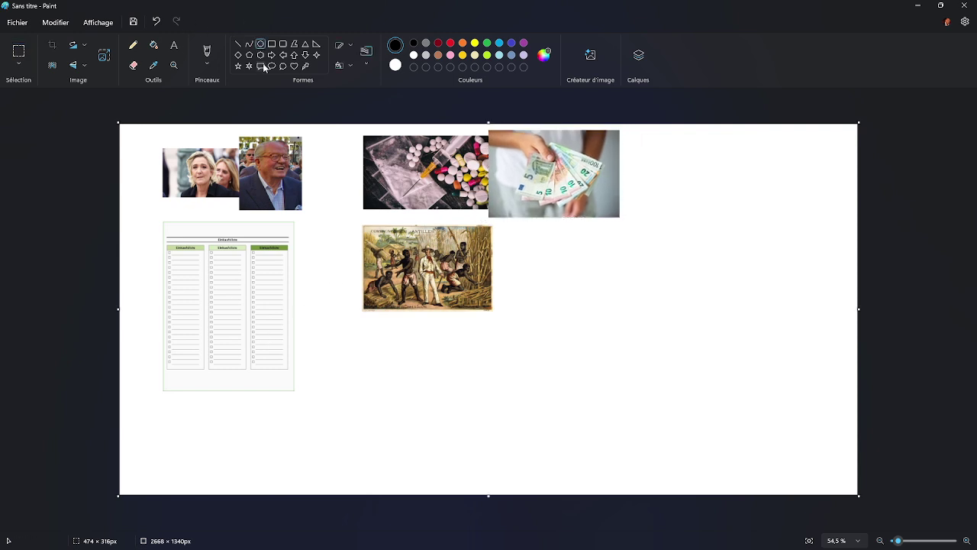
mouse_move(140, 213)
mouse_down()
mouse_move(341, 404)
mouse_move(335, 418)
mouse_move(334, 410)
mouse_up()
drag(283, 356, 277, 348)
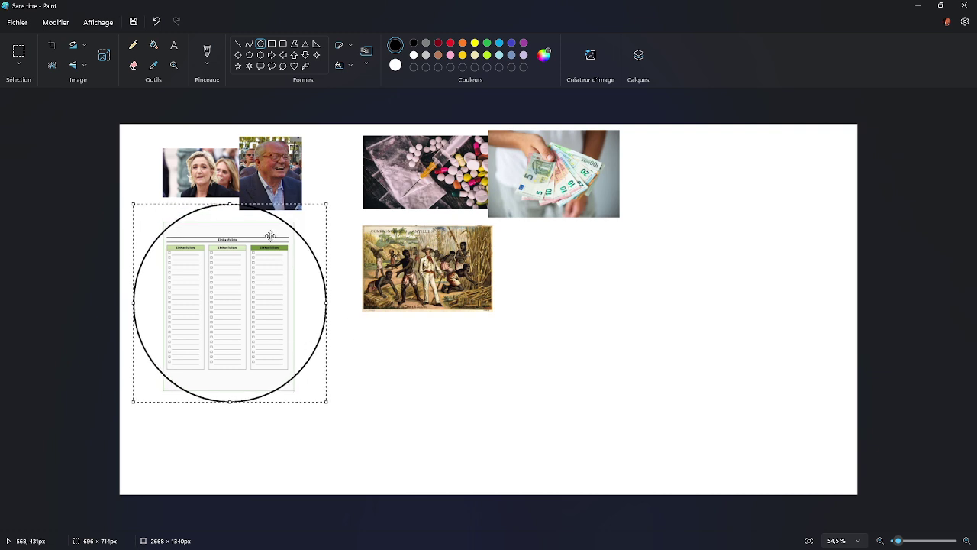
drag(230, 204, 229, 207)
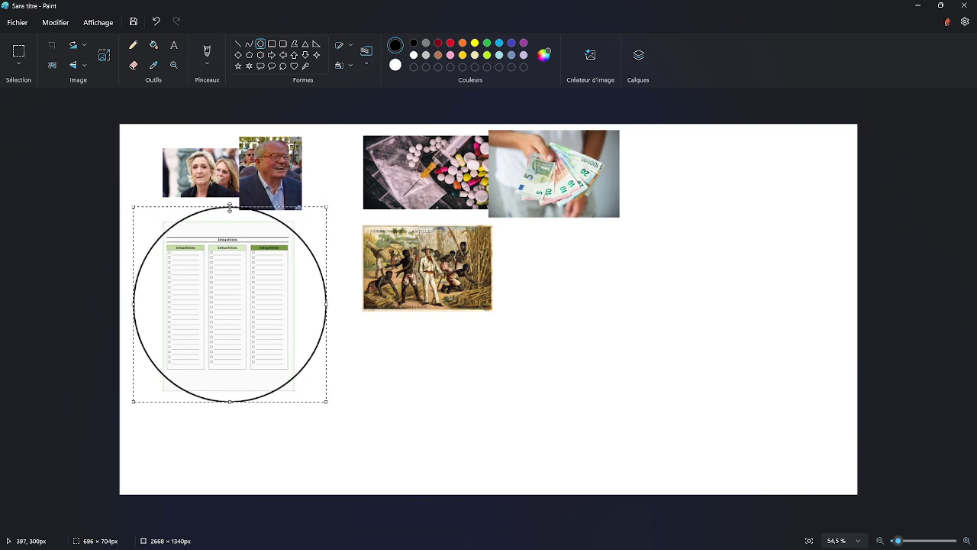
click(363, 304)
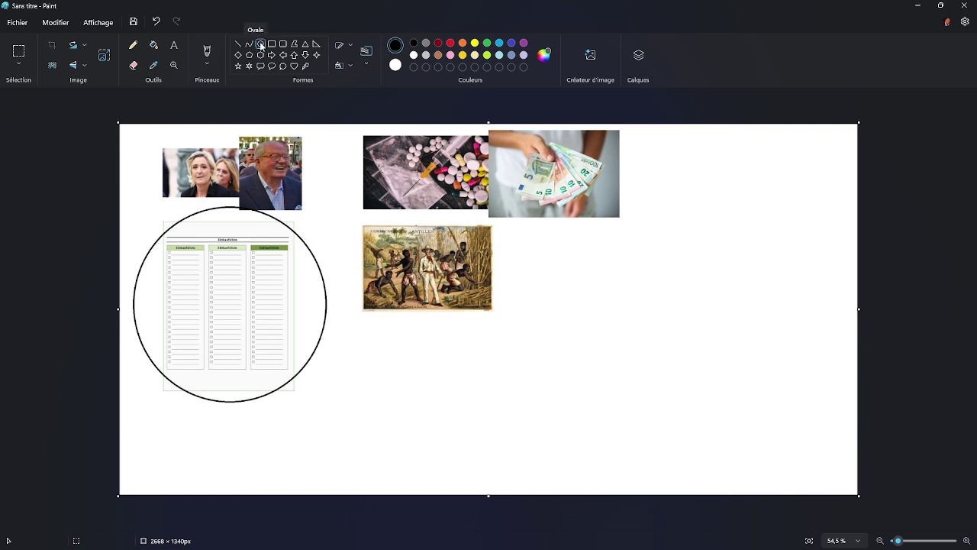
Draw an oval of about 470 × 378 px over the banknotes photo and one of about 403 × 315 px over the pills photo
drag(504, 124, 635, 229)
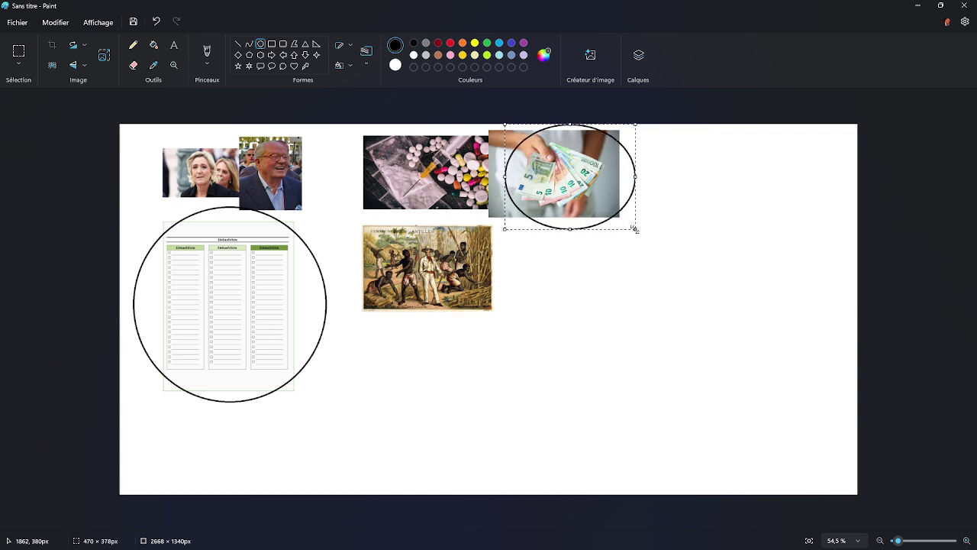
drag(365, 126, 477, 214)
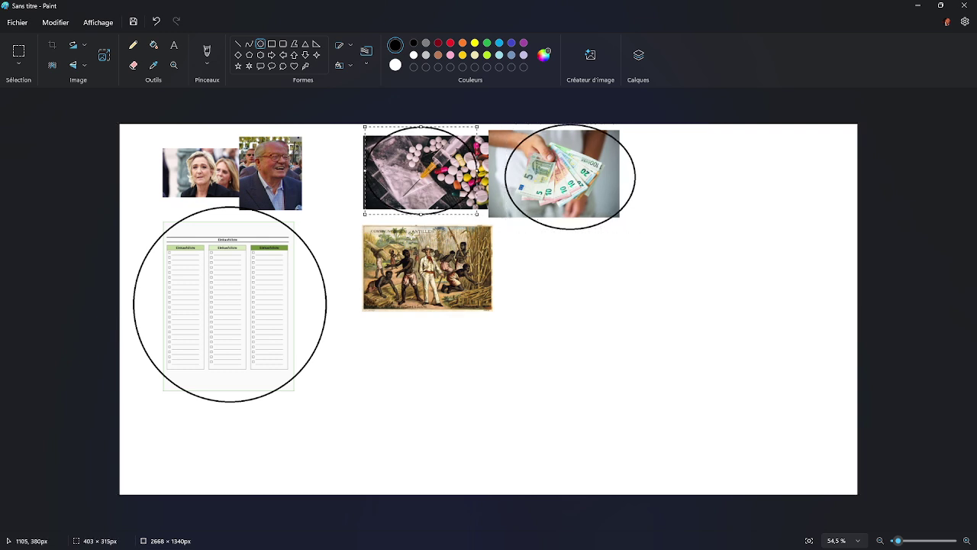
Draw a second oval of about 545 × 549 px over the checklist, inside the large one
drag(157, 230, 310, 382)
drag(273, 329, 268, 326)
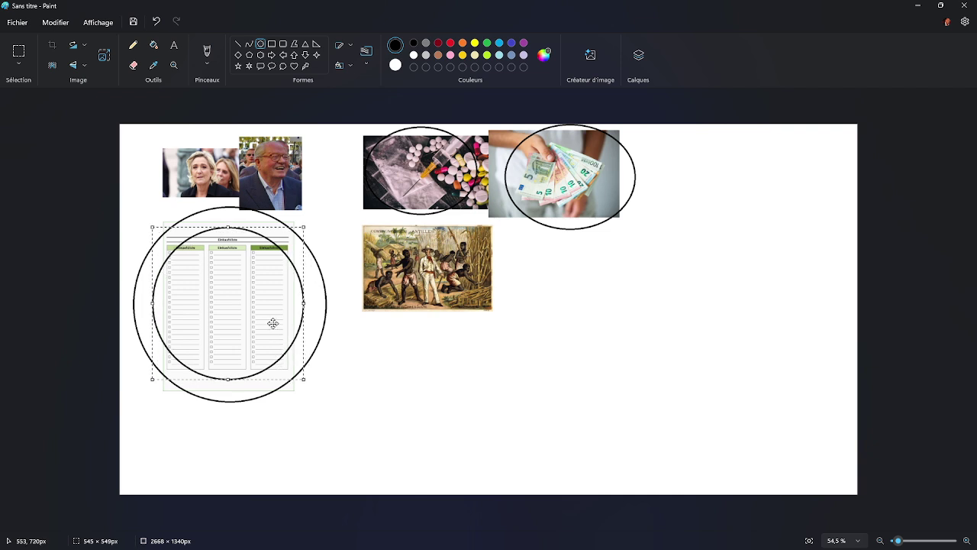
click(517, 271)
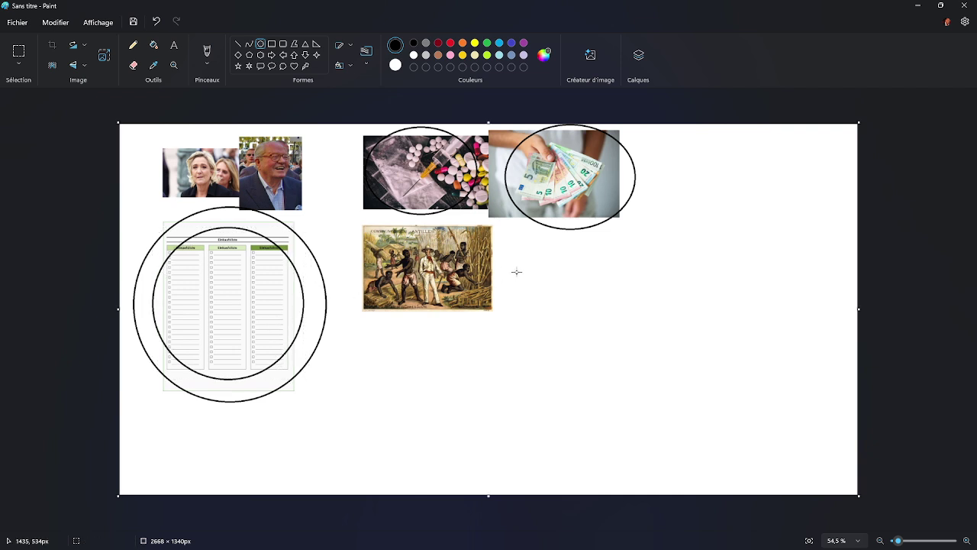
Activate the Text tool for writing on the canvas
click(174, 45)
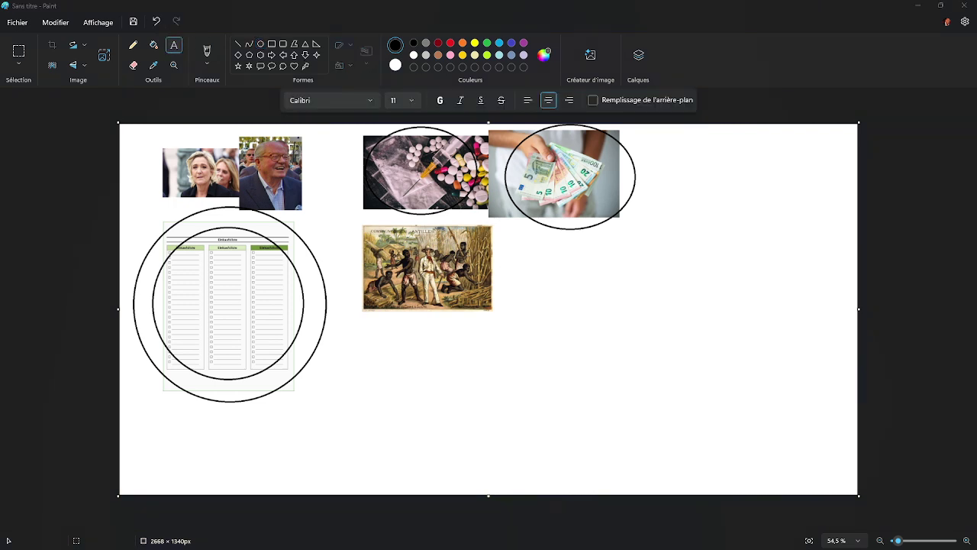